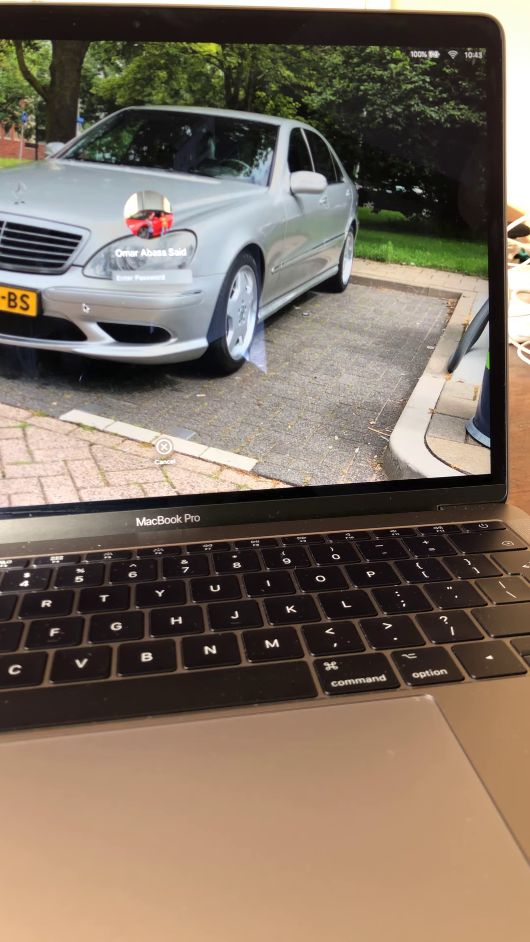
key(Escape)
key(space)
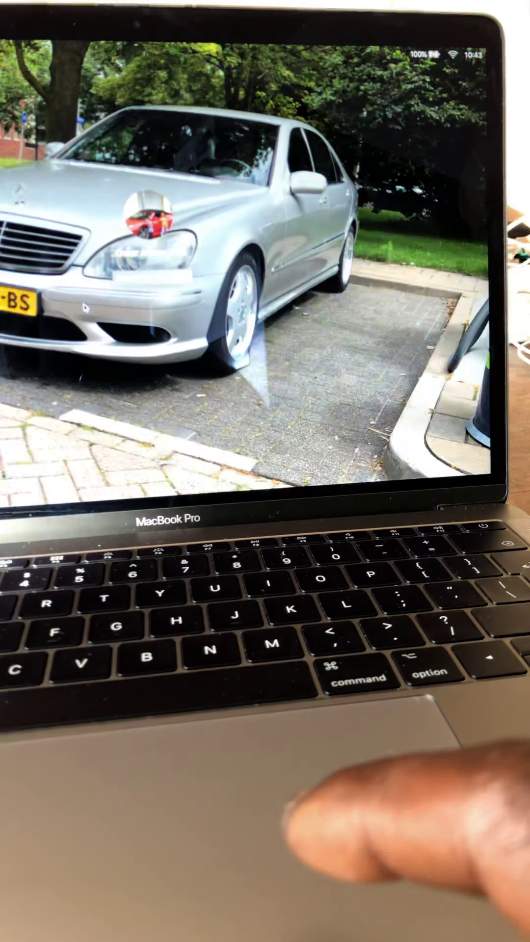